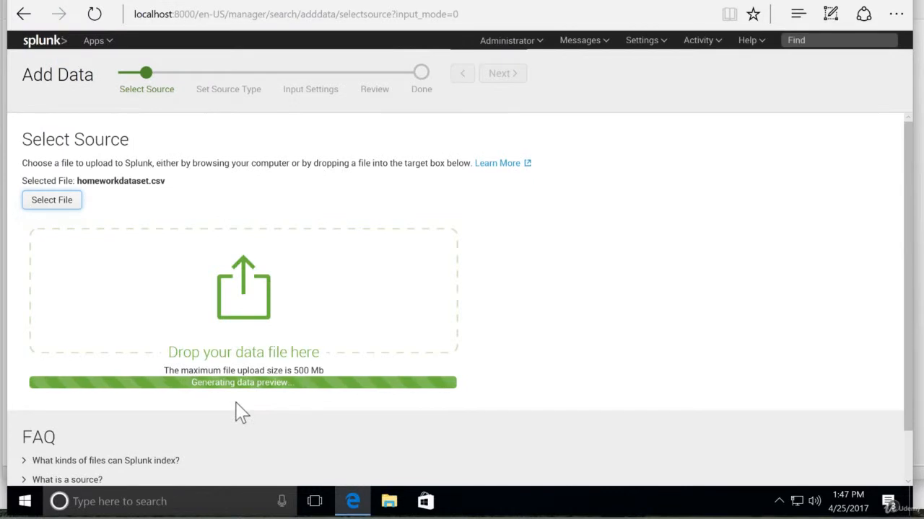
Check the timestamp, delimiter and advanced options for homeworkdataset.csv and accept the csv source type.
{"action": "left_click", "coordinate": [501, 75]}
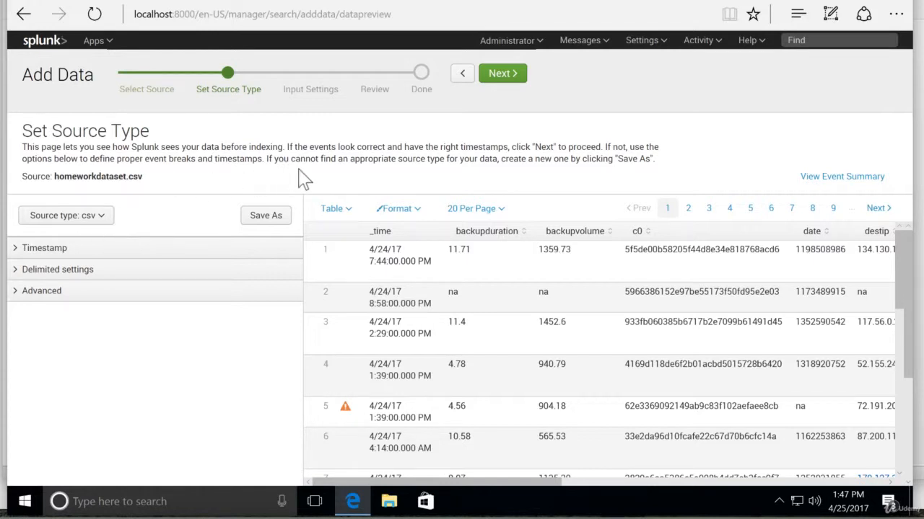
{"action": "left_click", "coordinate": [20, 252]}
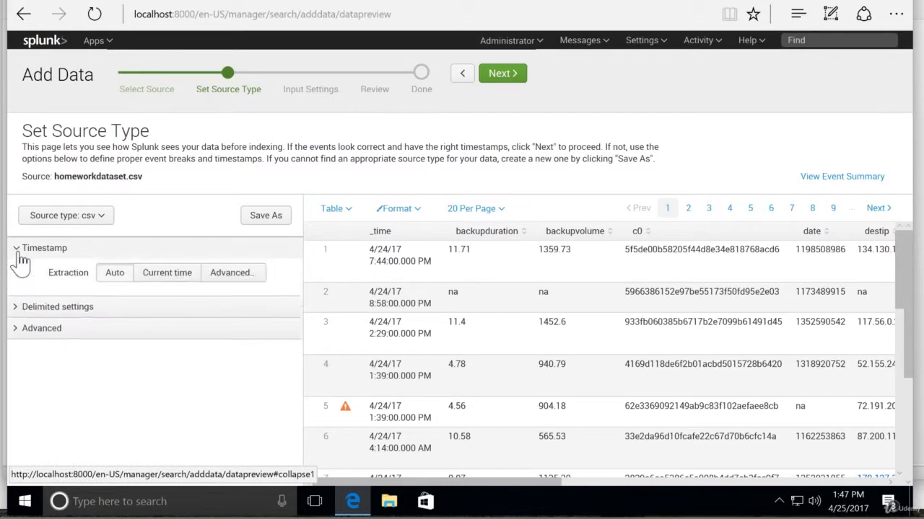
{"action": "left_click", "coordinate": [22, 272]}
{"action": "left_click", "coordinate": [22, 277]}
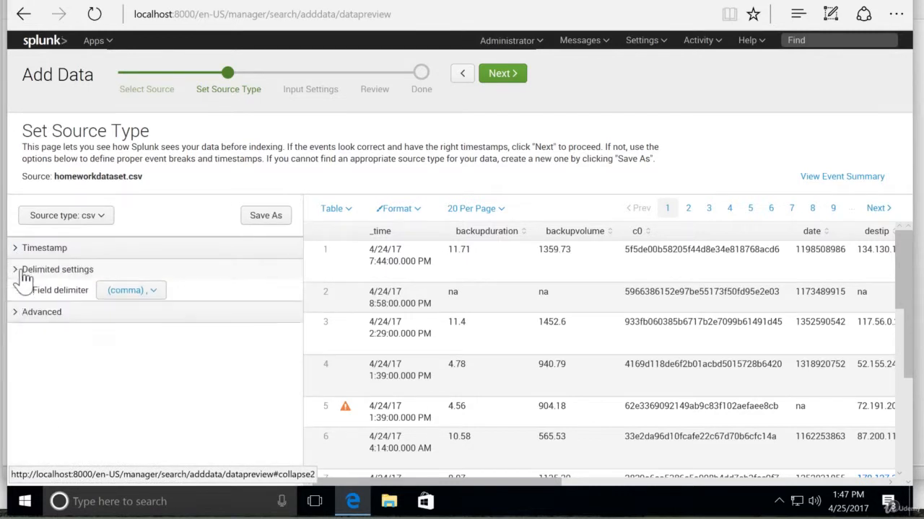
{"action": "left_click", "coordinate": [22, 295]}
{"action": "left_click", "coordinate": [24, 296]}
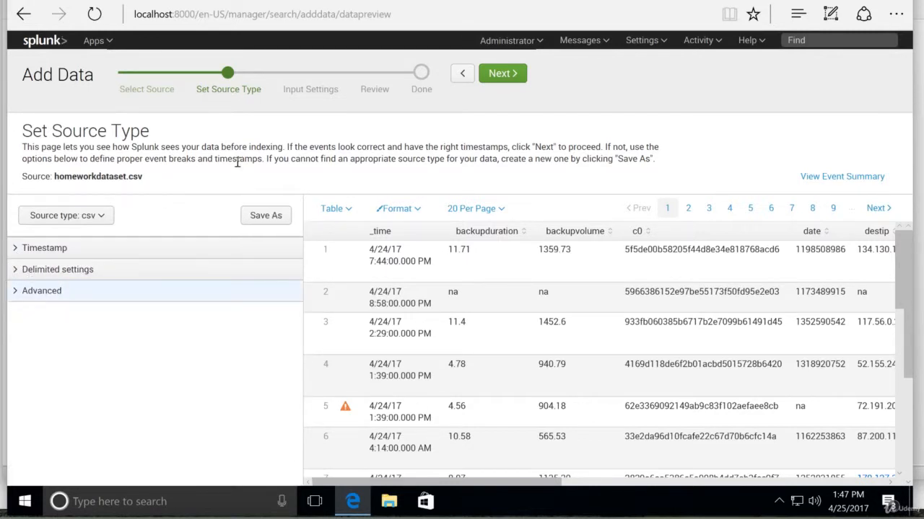
{"action": "left_click", "coordinate": [503, 76]}
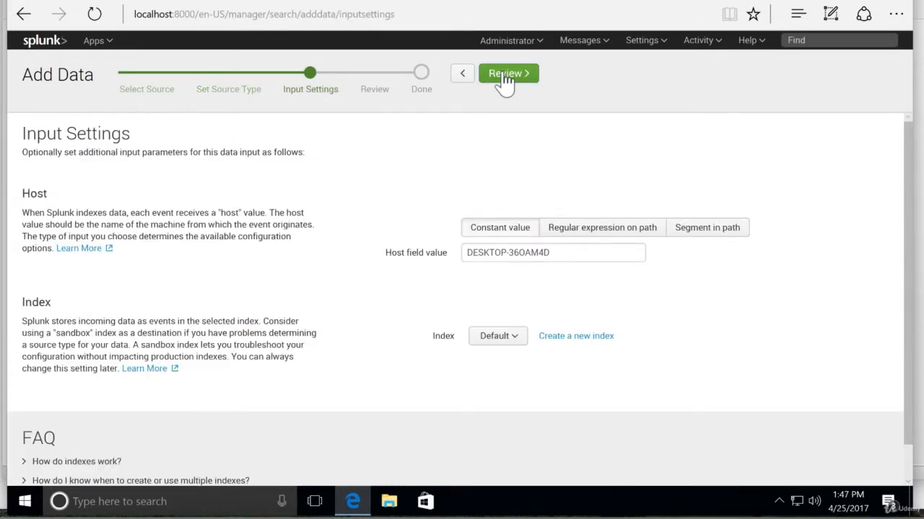
Set the constant host field value for the uploaded file to homework.
{"action": "scroll", "coordinate": [317, 224], "scroll_direction": "down", "scroll_amount": 1}
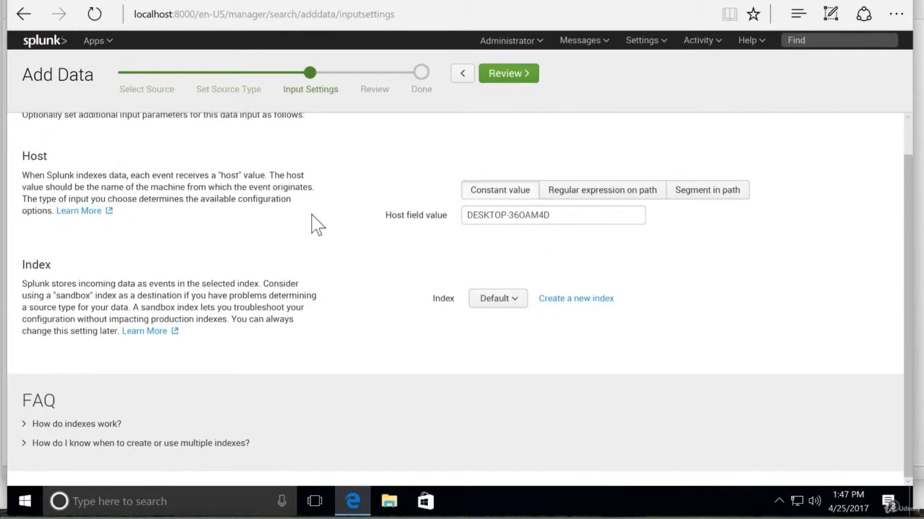
{"action": "left_click", "coordinate": [603, 213]}
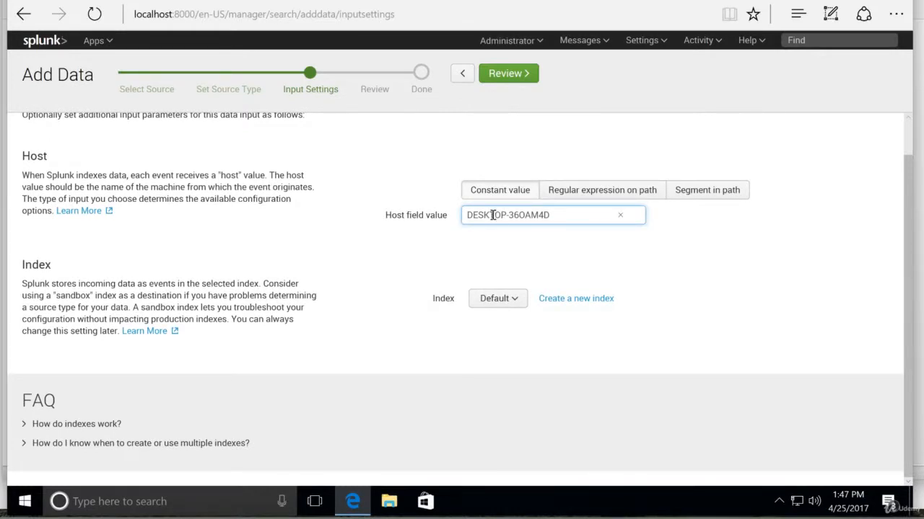
{"action": "left_click_drag", "start_coordinate": [580, 217], "coordinate": [449, 212]}
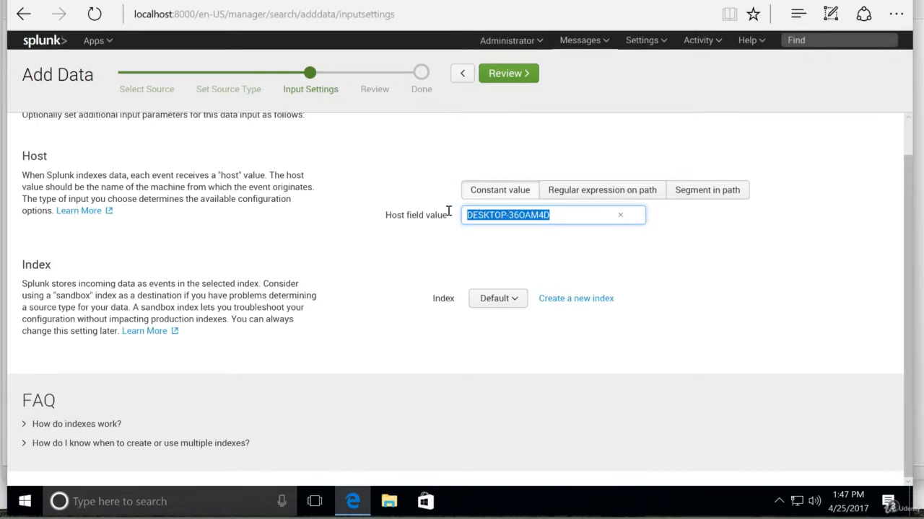
{"action": "type", "text": "homework"}
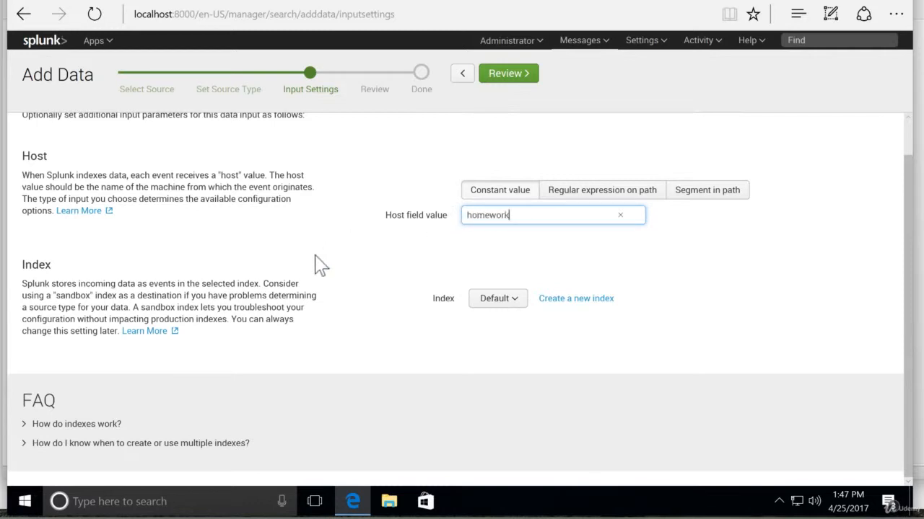
{"action": "left_click", "coordinate": [290, 307]}
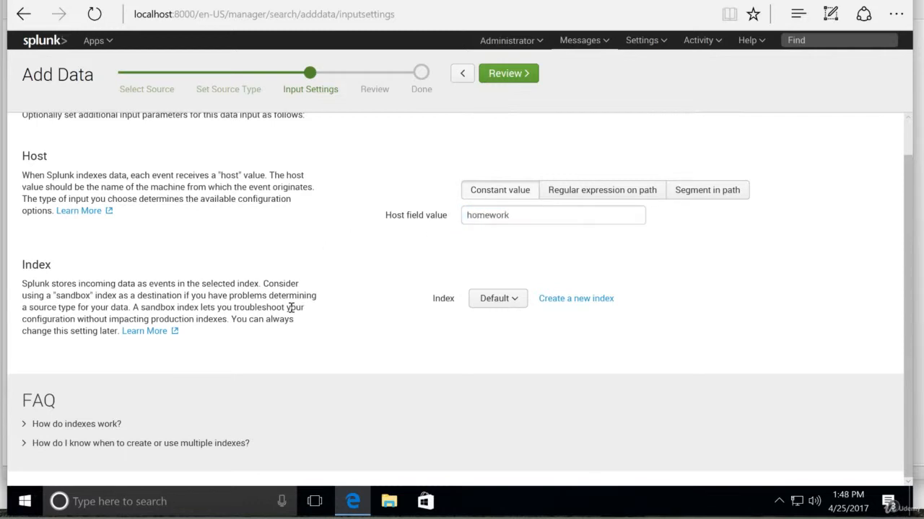
Keep the Default index, review the input settings and submit the homeworkdataset.csv upload.
{"action": "left_click", "coordinate": [511, 309]}
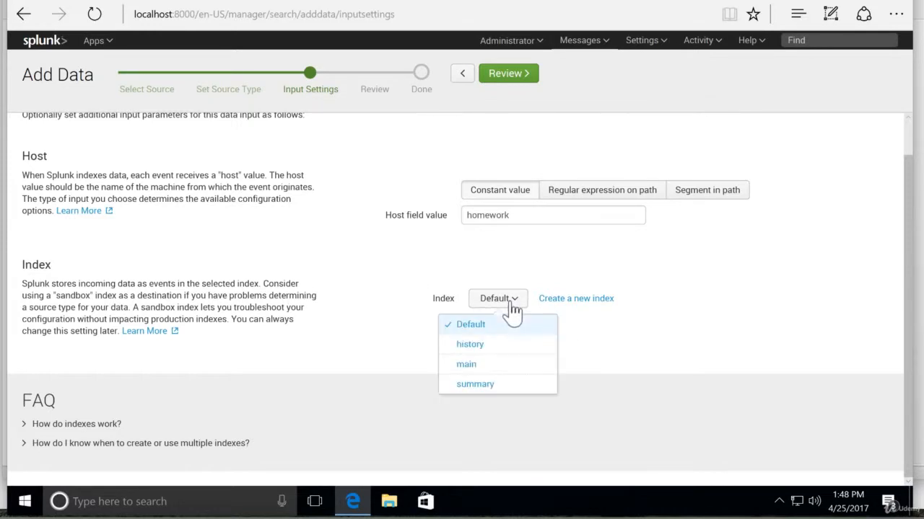
{"action": "left_click", "coordinate": [400, 354]}
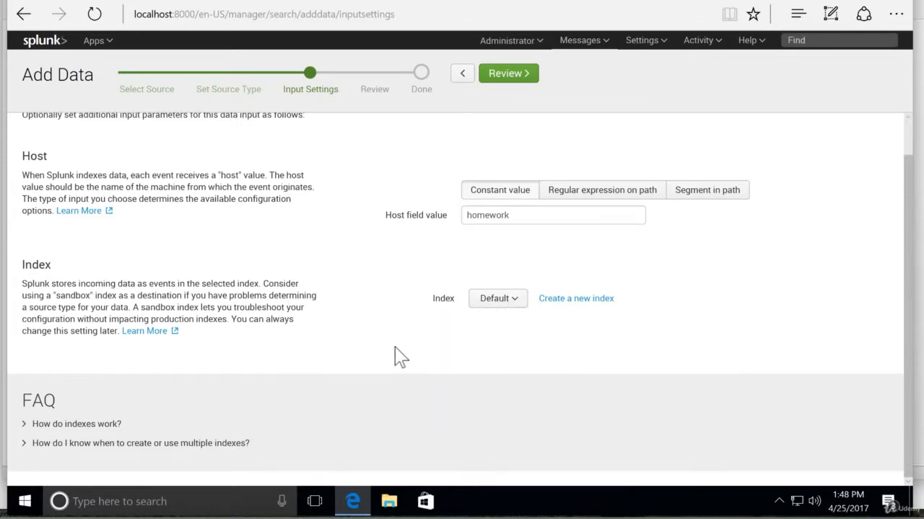
{"action": "scroll", "coordinate": [400, 355], "scroll_direction": "up", "scroll_amount": 2}
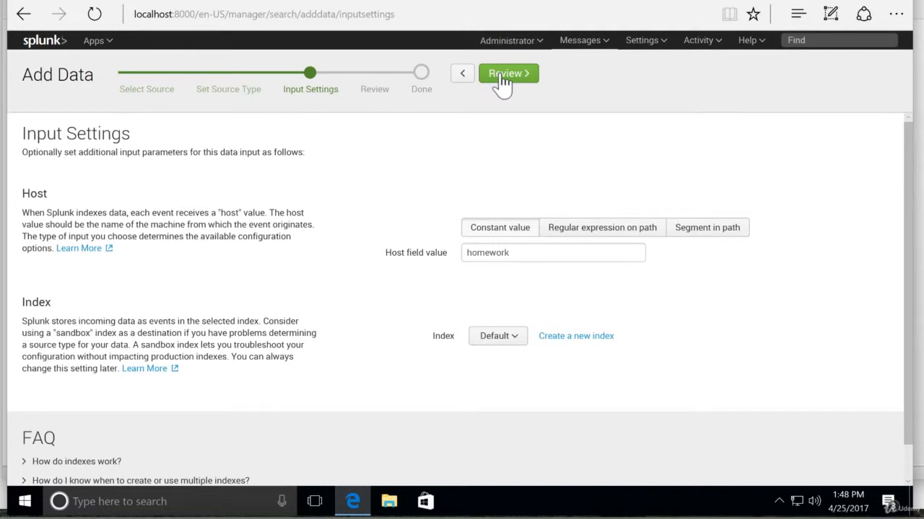
{"action": "left_click", "coordinate": [503, 75]}
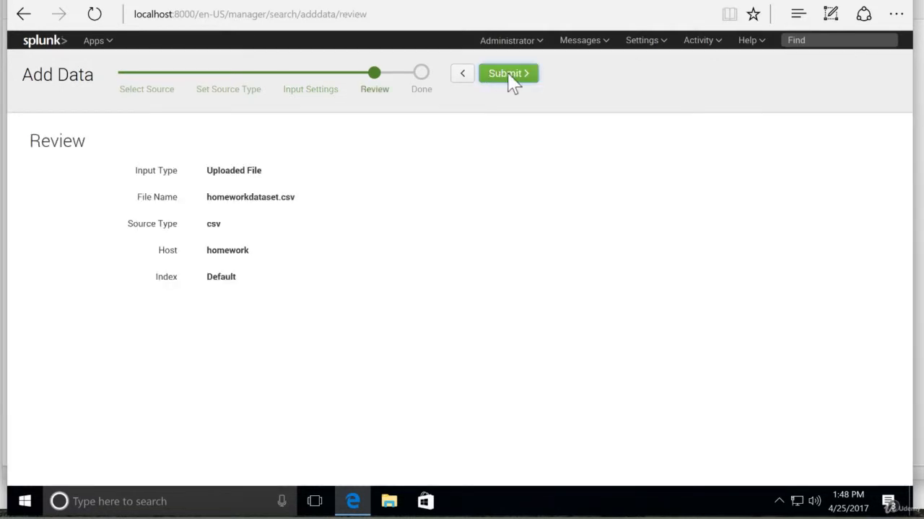
{"action": "left_click", "coordinate": [508, 76]}
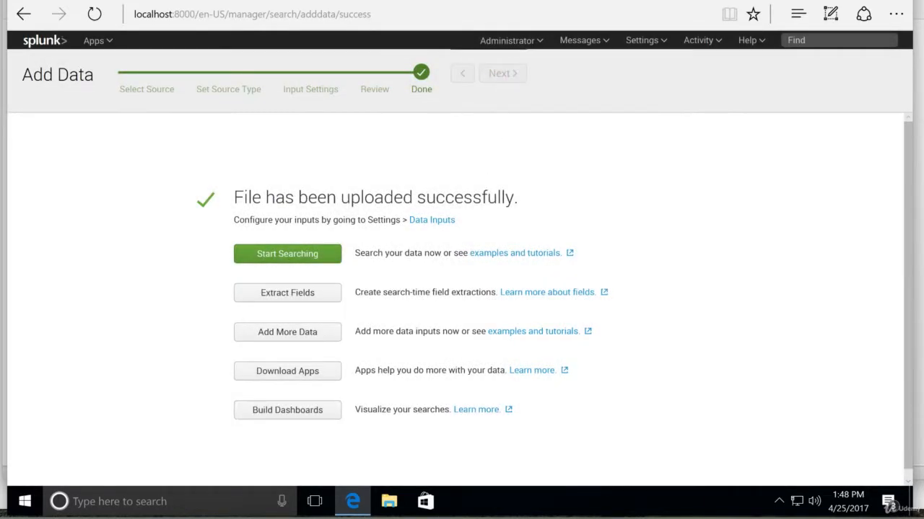
Start searching the uploaded data and run the query reduced to host="homework" over all time.
{"action": "left_click", "coordinate": [283, 260]}
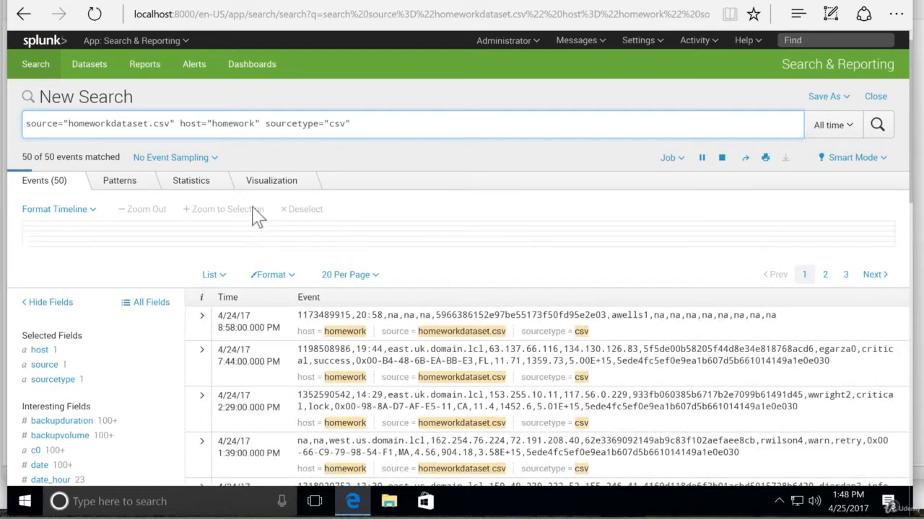
{"action": "left_click_drag", "start_coordinate": [261, 123], "coordinate": [386, 128]}
{"action": "key", "text": "BackSpace"}
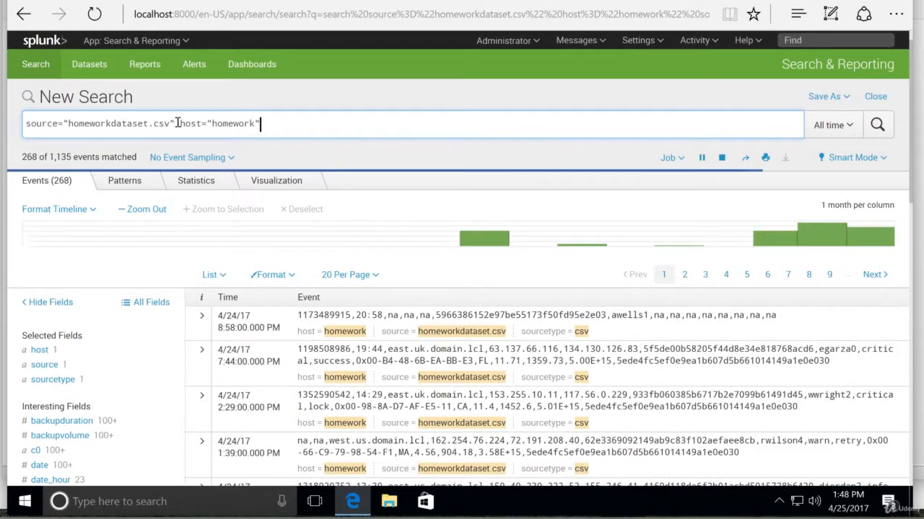
{"action": "left_click_drag", "start_coordinate": [178, 123], "coordinate": [10, 124]}
{"action": "key", "text": "BackSpace"}
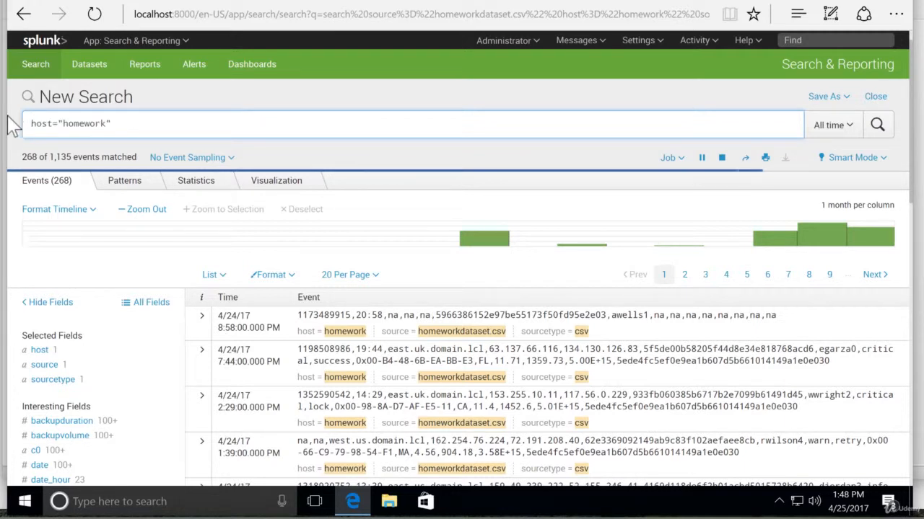
{"action": "key", "text": "Return"}
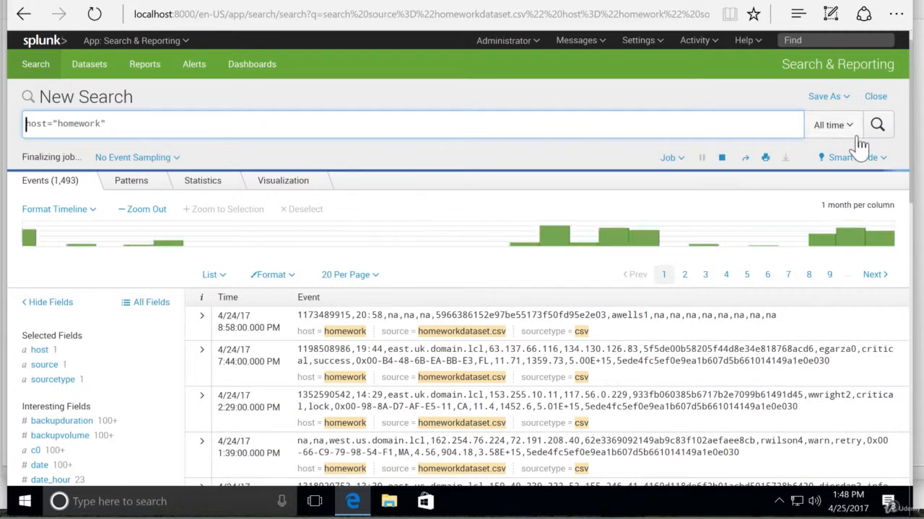
{"action": "left_click", "coordinate": [877, 125]}
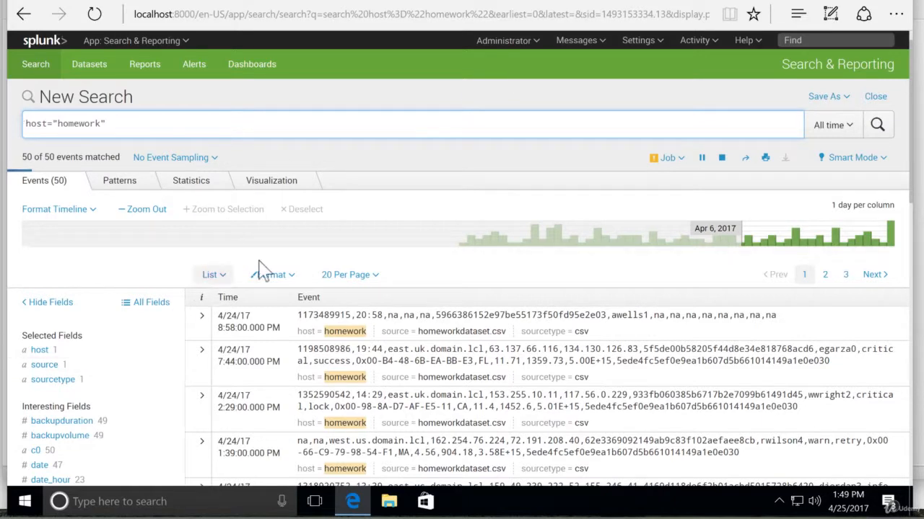
Examine the field values of the 7:44 PM event from 4/24/17 and the interesting fields extracted from the dataset.
{"action": "scroll", "coordinate": [197, 263], "scroll_direction": "down", "scroll_amount": 3}
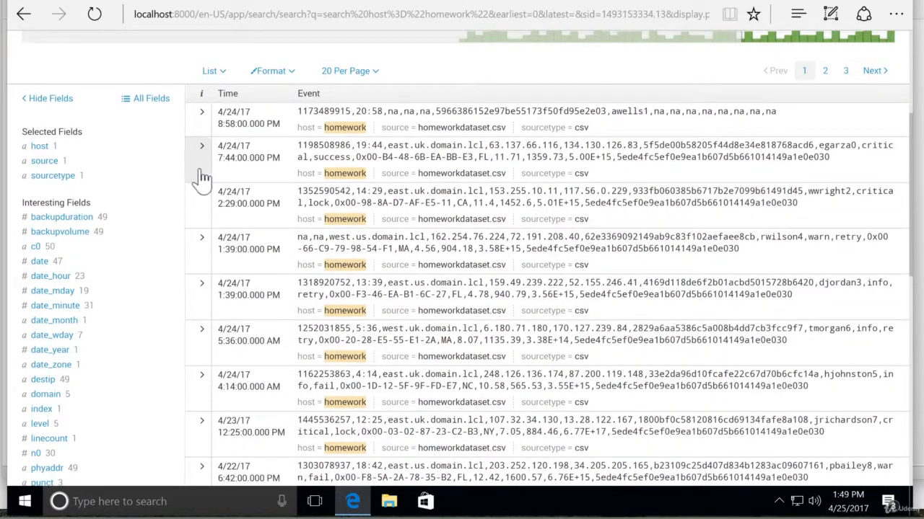
{"action": "left_click", "coordinate": [201, 178]}
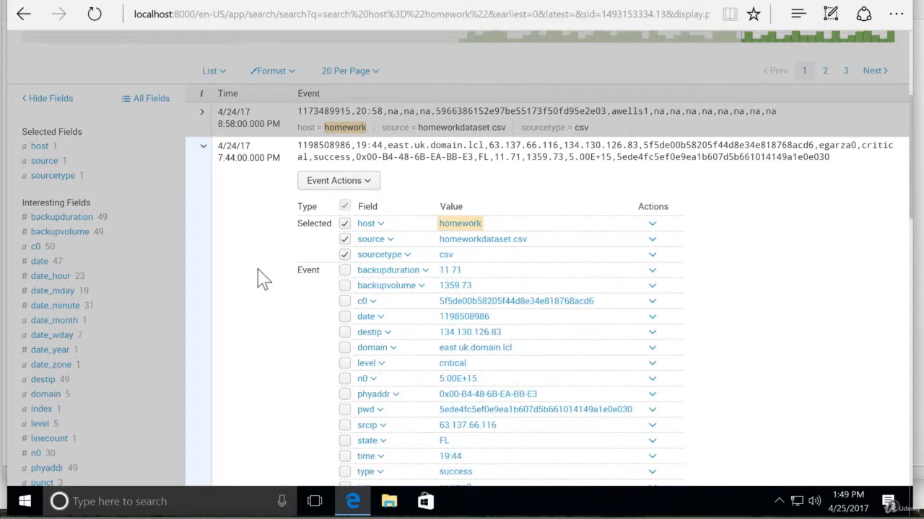
{"action": "scroll", "coordinate": [263, 278], "scroll_direction": "down", "scroll_amount": 2}
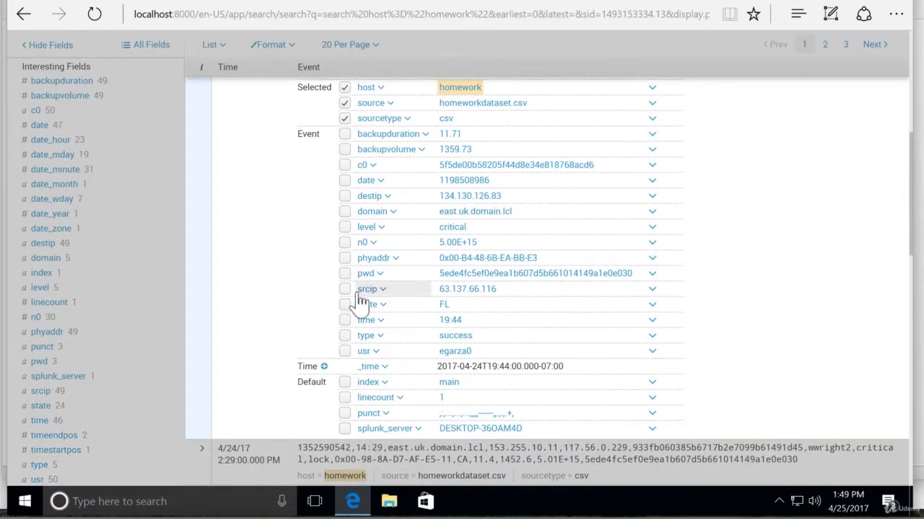
{"action": "scroll", "coordinate": [274, 305], "scroll_direction": "up", "scroll_amount": 3}
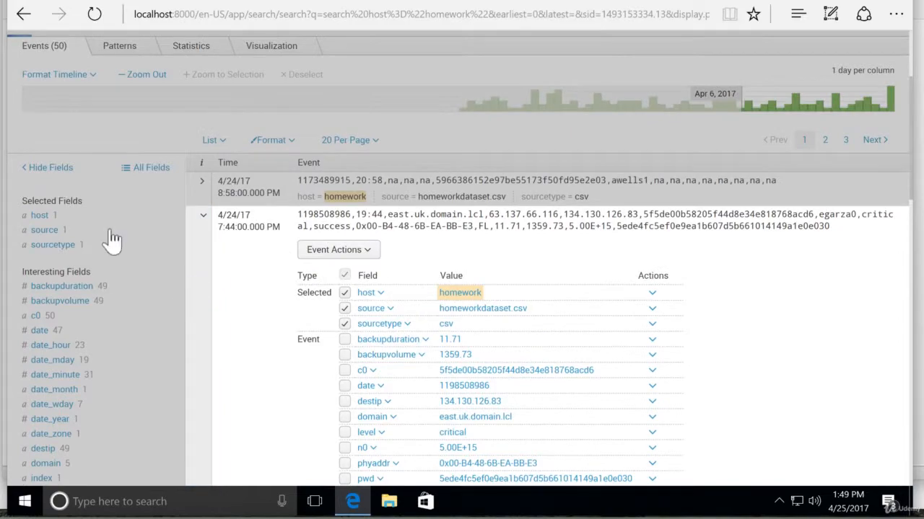
{"action": "scroll", "coordinate": [89, 201], "scroll_direction": "down", "scroll_amount": 2}
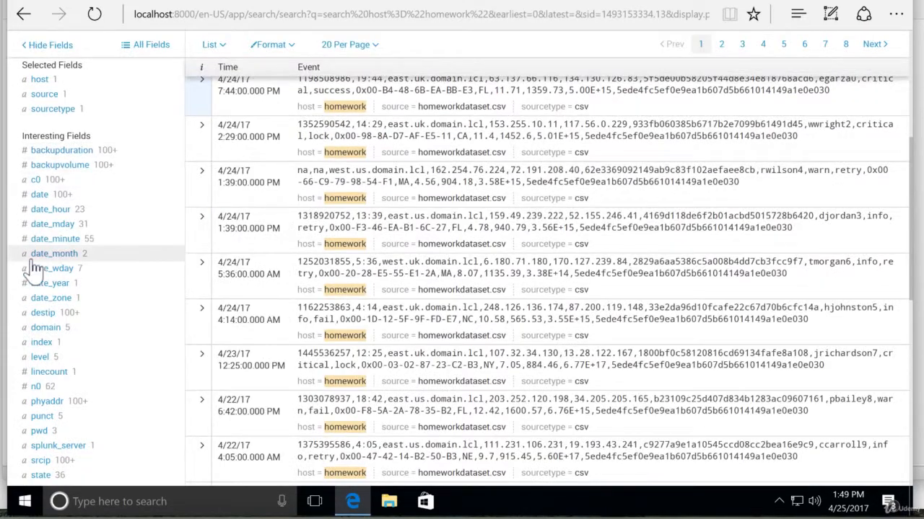
{"action": "scroll", "coordinate": [32, 332], "scroll_direction": "down", "scroll_amount": 5}
{"action": "scroll", "coordinate": [36, 336], "scroll_direction": "up", "scroll_amount": 6}
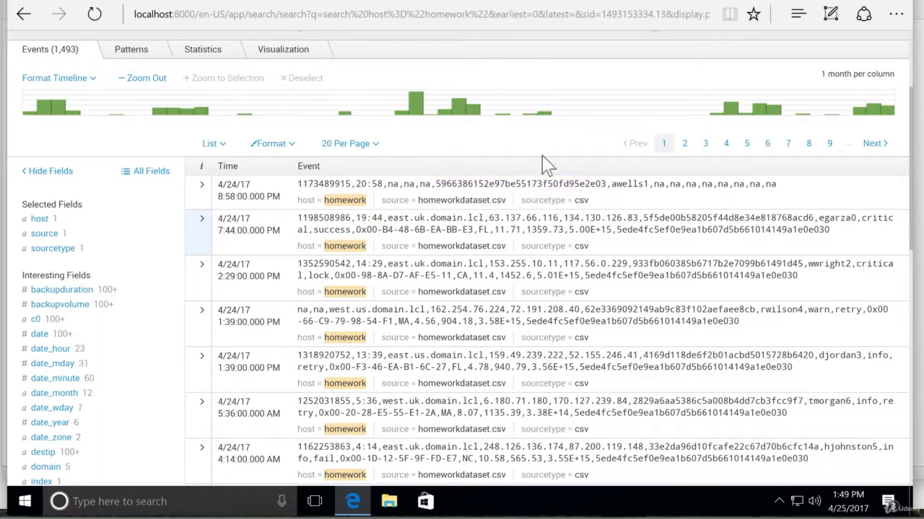
{"action": "scroll", "coordinate": [591, 158], "scroll_direction": "up", "scroll_amount": 2}
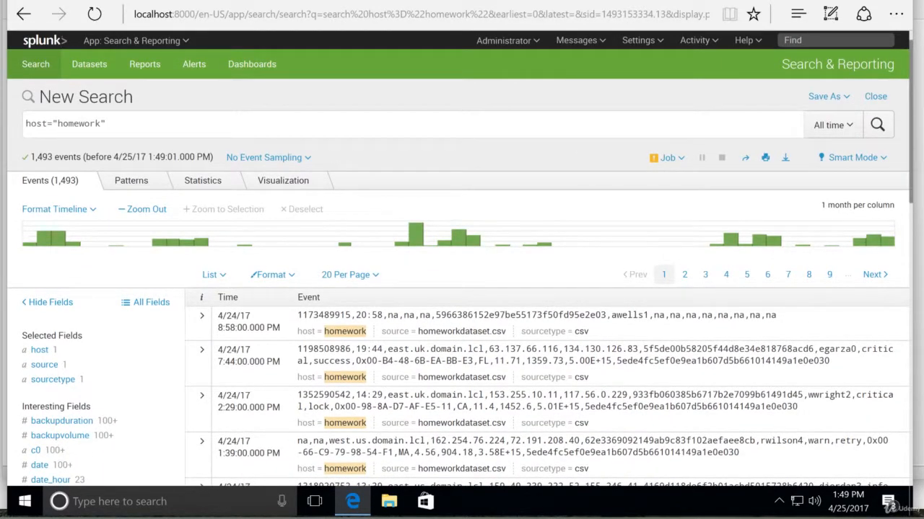
Begin adding a new data input that monitors Files & Directories on this Splunk indexer.
{"action": "left_click", "coordinate": [872, 162]}
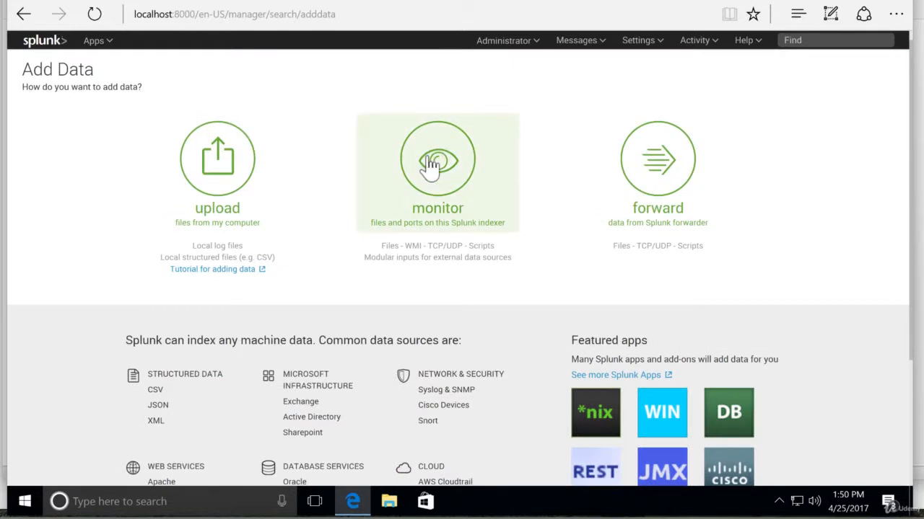
{"action": "left_click", "coordinate": [436, 155]}
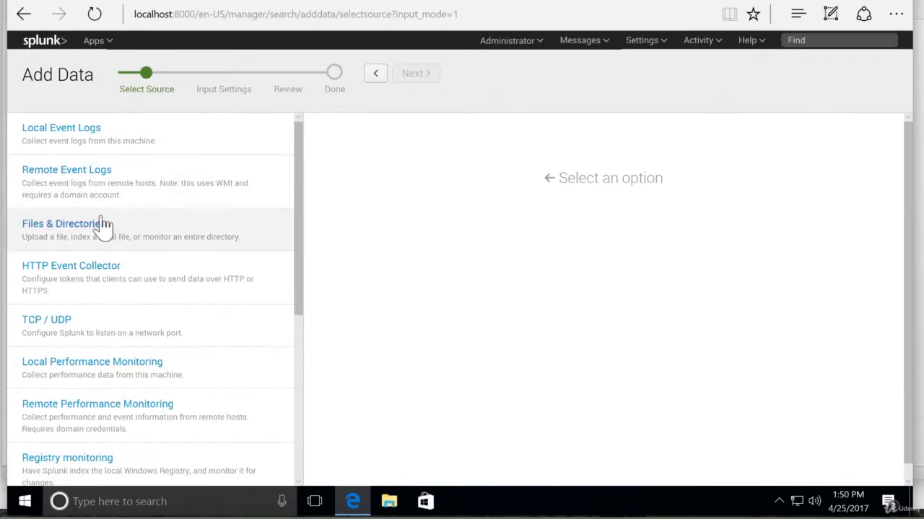
{"action": "left_click", "coordinate": [99, 227]}
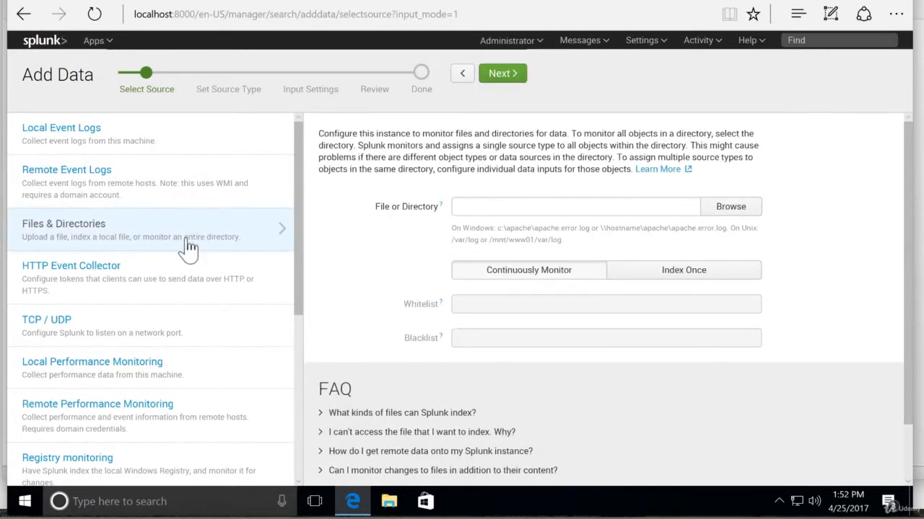
Choose the directory C:\Windows\diagnostics\index as the source to monitor and continue to its input settings.
{"action": "left_click", "coordinate": [715, 209]}
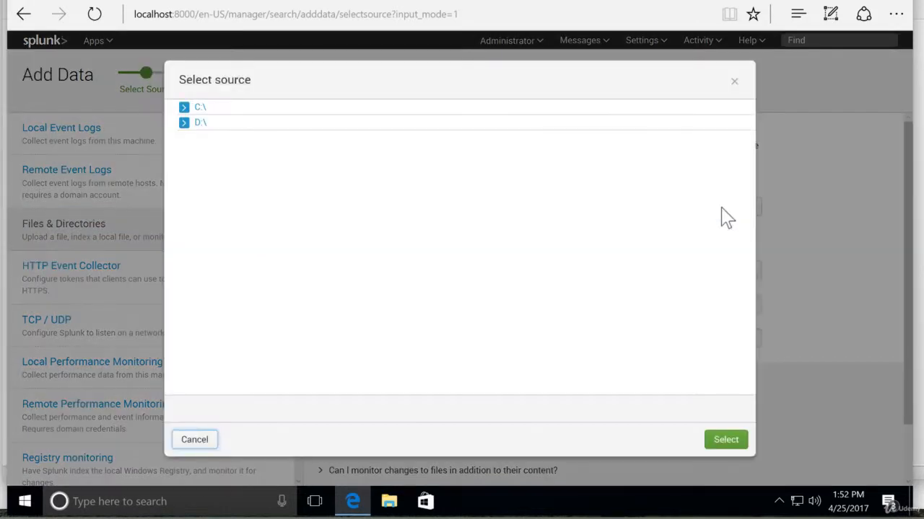
{"action": "left_click", "coordinate": [184, 109]}
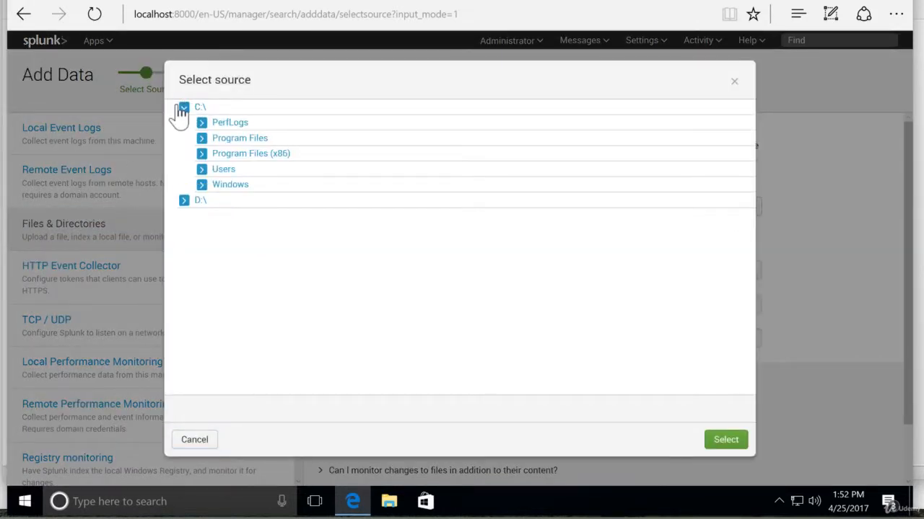
{"action": "left_click", "coordinate": [201, 186]}
{"action": "scroll", "coordinate": [186, 238], "scroll_direction": "down", "scroll_amount": 5}
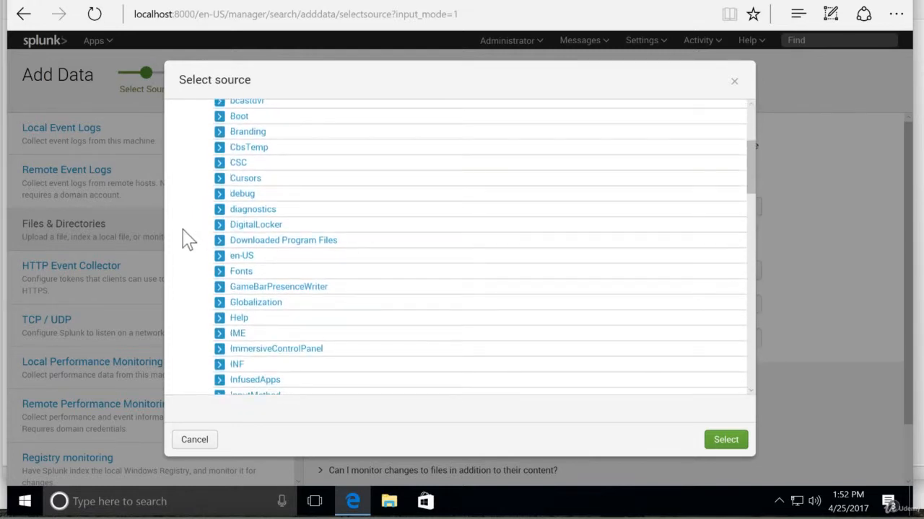
{"action": "left_click", "coordinate": [219, 209]}
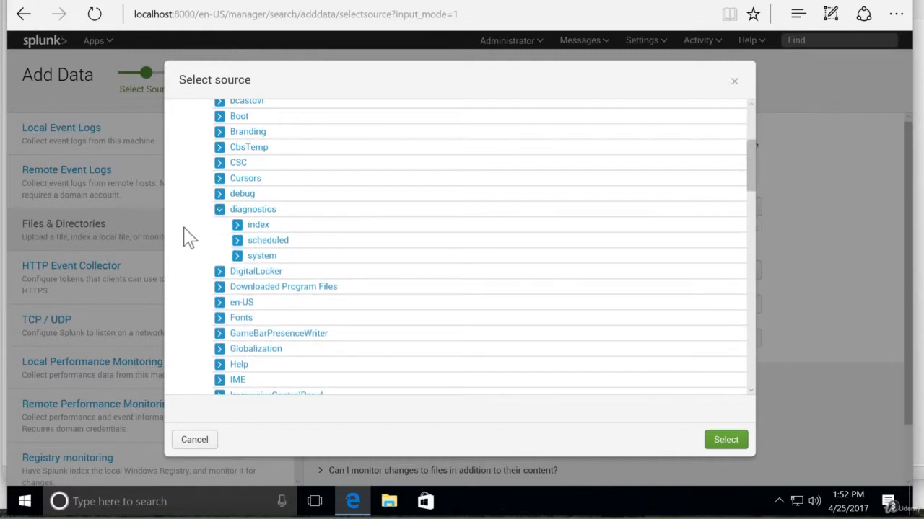
{"action": "left_click", "coordinate": [235, 226]}
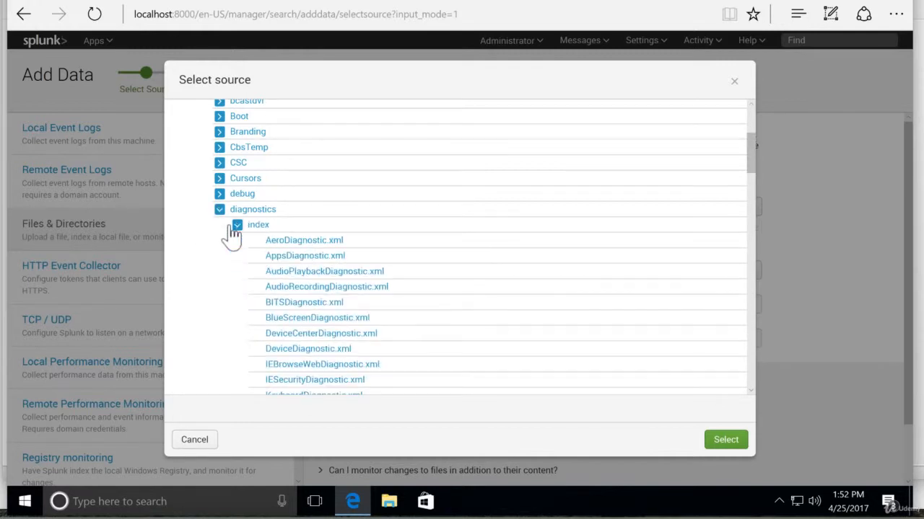
{"action": "left_click", "coordinate": [249, 226]}
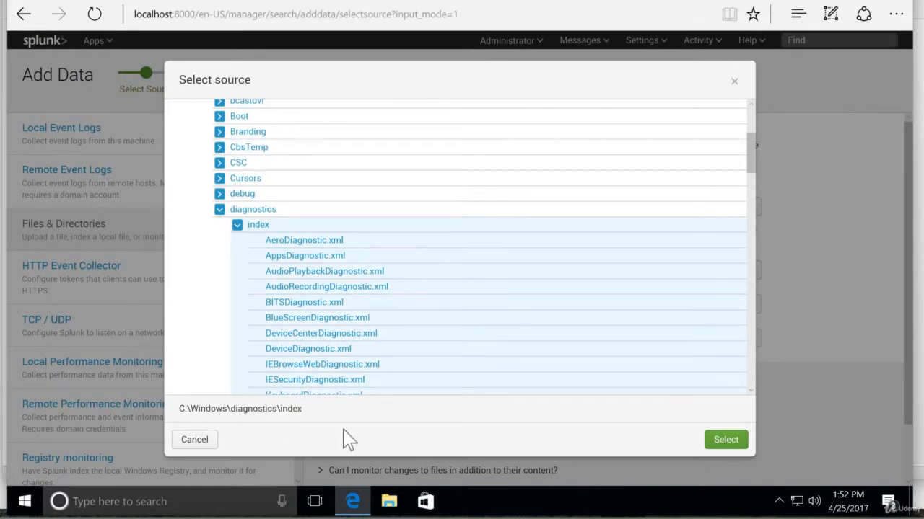
{"action": "left_click", "coordinate": [708, 441]}
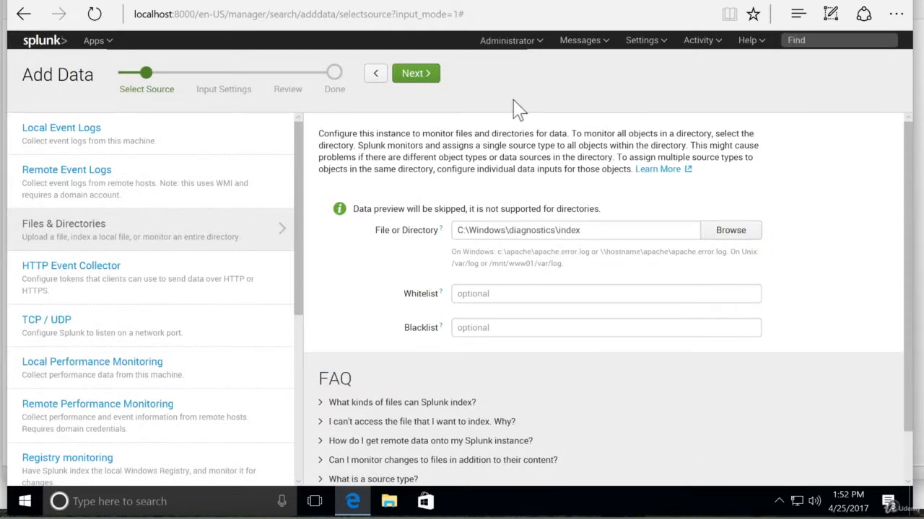
{"action": "left_click", "coordinate": [415, 74]}
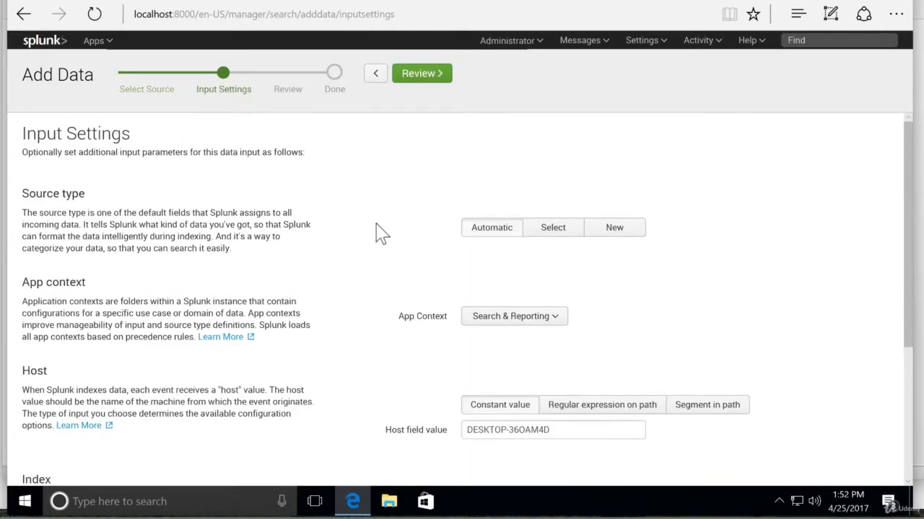
Set the constant host field value for the directory input to windows.
{"action": "scroll", "coordinate": [381, 232], "scroll_direction": "down", "scroll_amount": 3}
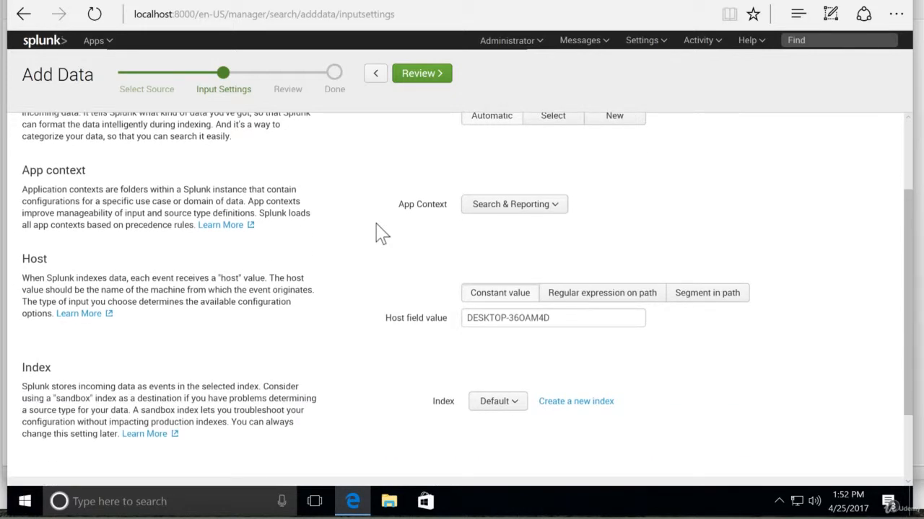
{"action": "triple_click", "coordinate": [570, 331]}
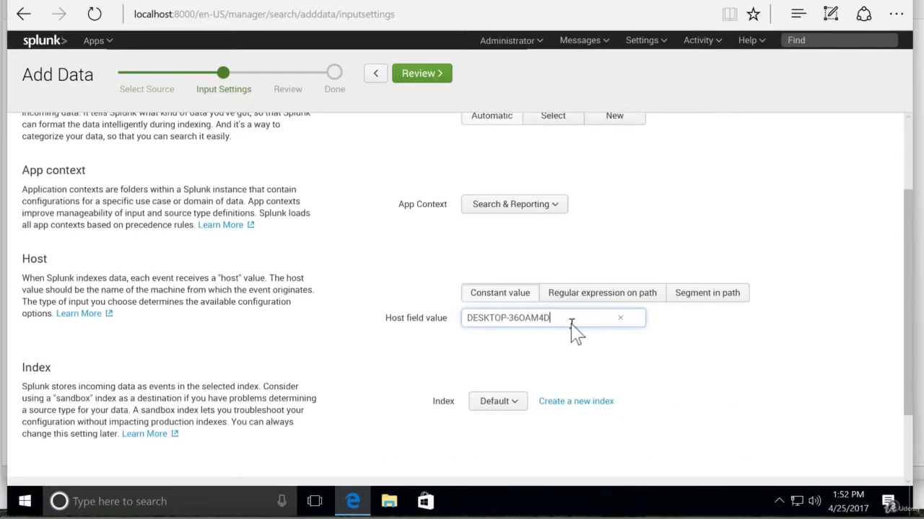
{"action": "type", "text": "windows"}
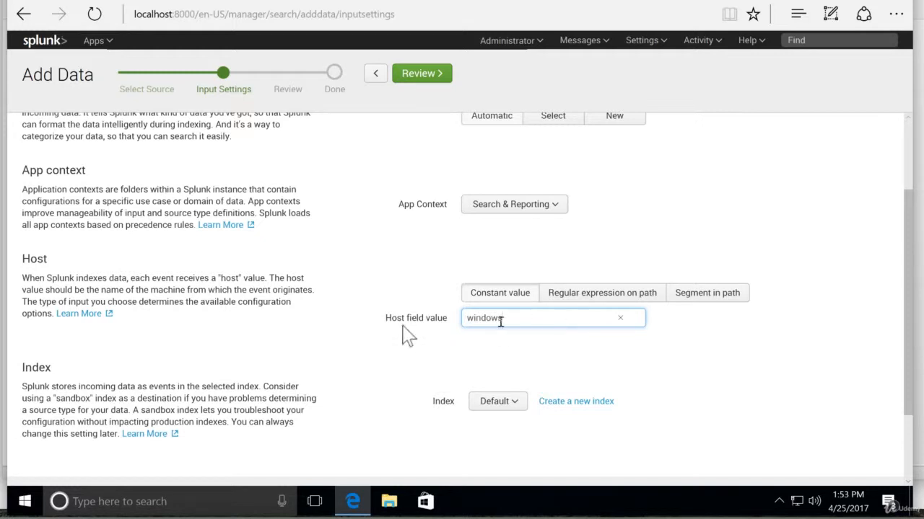
{"action": "left_click", "coordinate": [325, 383]}
Keep the Default index, review the directory monitor settings and submit the new input.
{"action": "scroll", "coordinate": [330, 386], "scroll_direction": "down", "scroll_amount": 1}
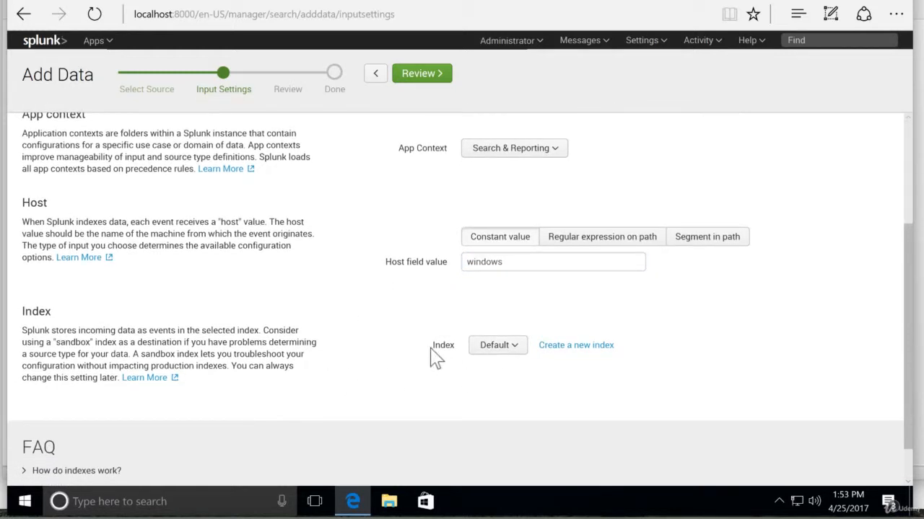
{"action": "scroll", "coordinate": [428, 356], "scroll_direction": "down", "scroll_amount": 1}
{"action": "scroll", "coordinate": [419, 318], "scroll_direction": "up", "scroll_amount": 2}
{"action": "left_click", "coordinate": [418, 80]}
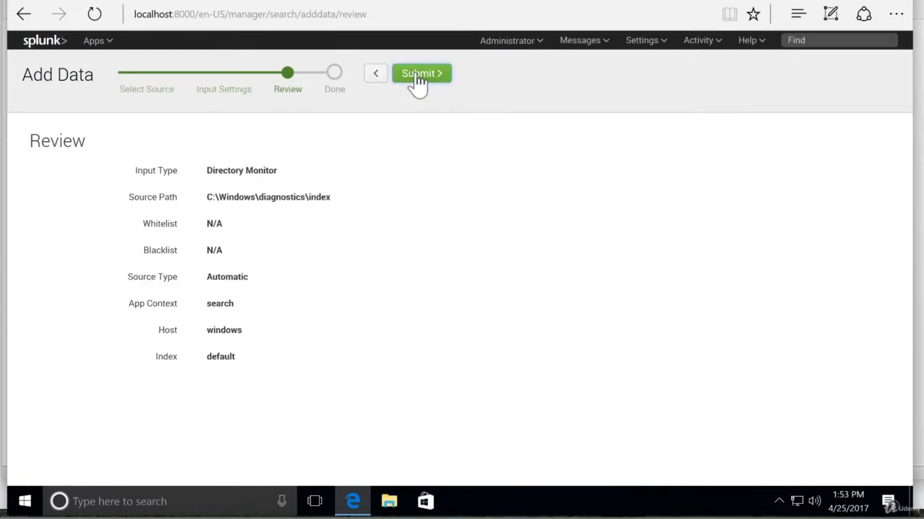
{"action": "left_click", "coordinate": [418, 81]}
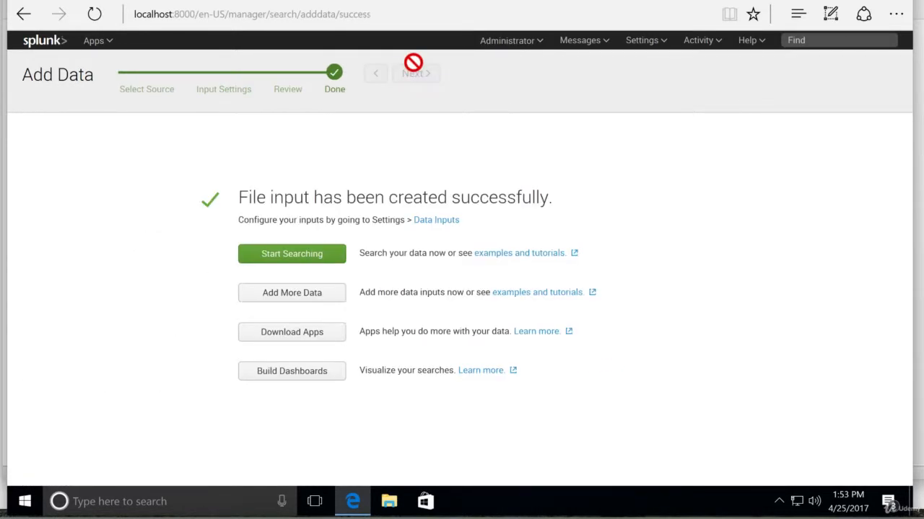
Start searching the monitored directory's data and look through its XML events and extracted fields.
{"action": "left_click", "coordinate": [260, 263]}
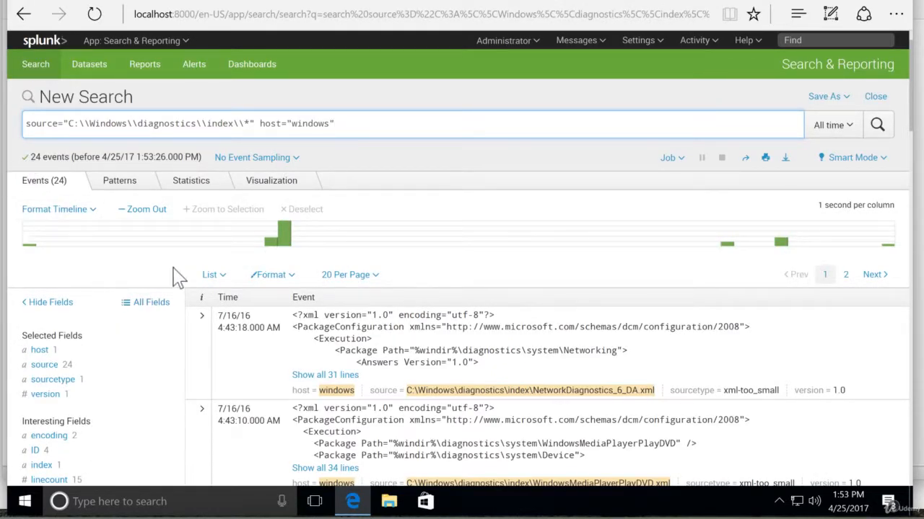
{"action": "scroll", "coordinate": [179, 276], "scroll_direction": "down", "scroll_amount": 2}
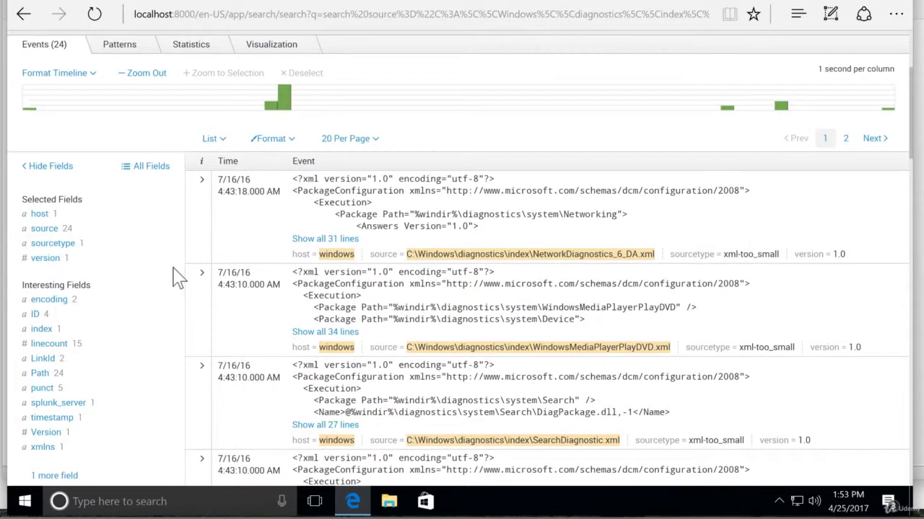
{"action": "scroll", "coordinate": [178, 277], "scroll_direction": "down", "scroll_amount": 2}
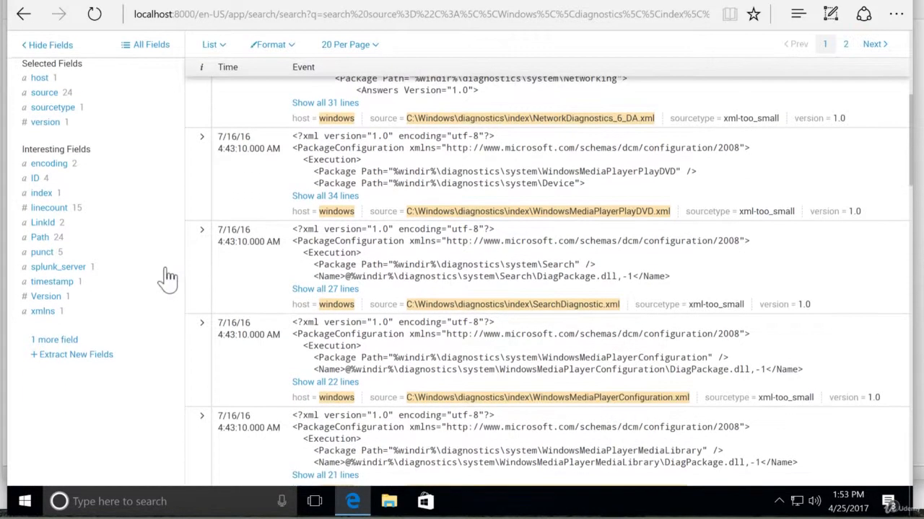
{"action": "scroll", "coordinate": [173, 276], "scroll_direction": "up", "scroll_amount": 2}
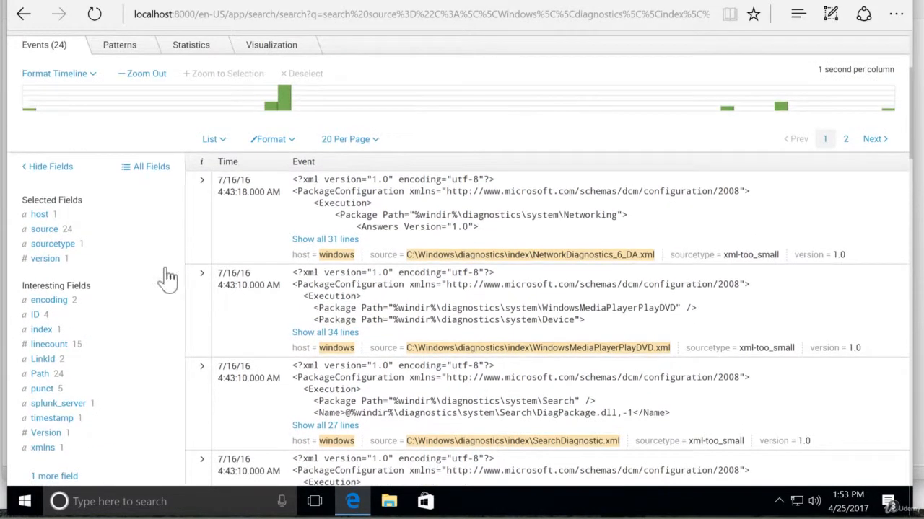
{"action": "scroll", "coordinate": [171, 275], "scroll_direction": "up", "scroll_amount": 2}
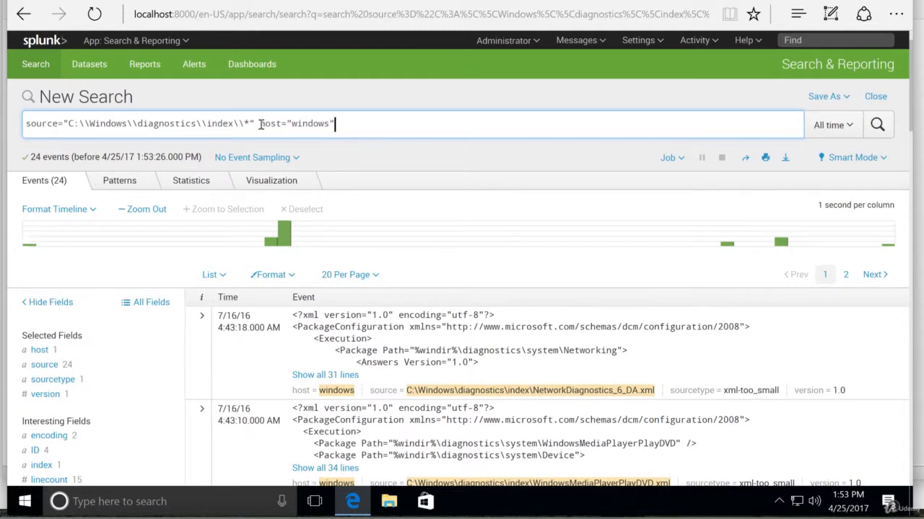
Remove the source filter from the query and run it as host="windows" over all time.
{"action": "left_click_drag", "start_coordinate": [260, 124], "coordinate": [13, 123]}
{"action": "key", "text": "Delete"}
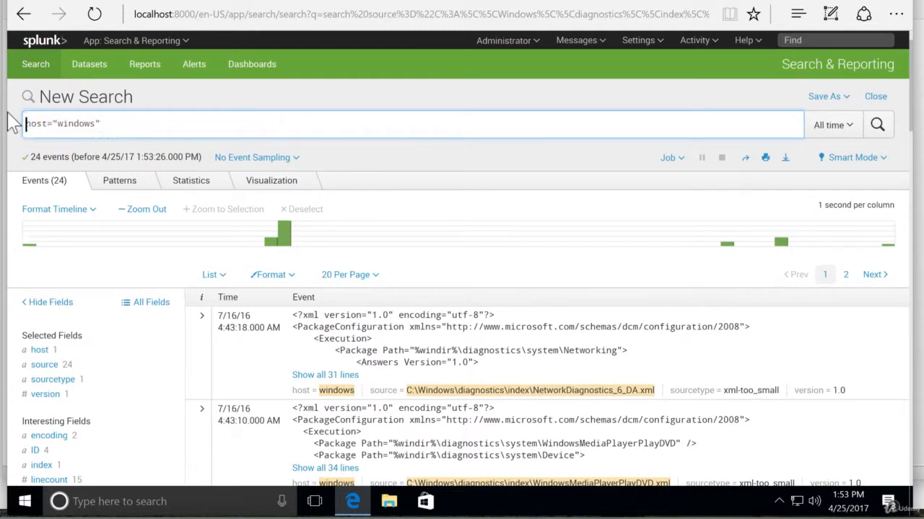
{"action": "key", "text": "Return"}
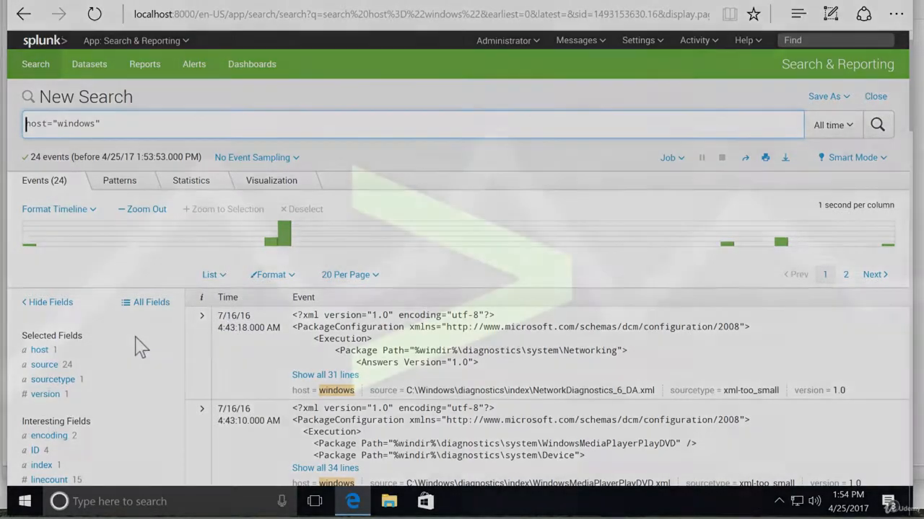
{"action": "scroll", "coordinate": [134, 346], "scroll_direction": "down", "scroll_amount": 3}
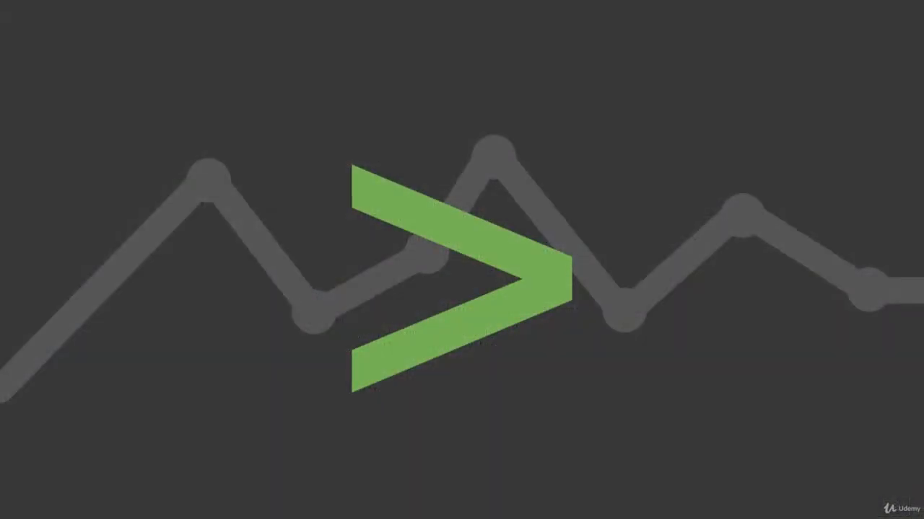